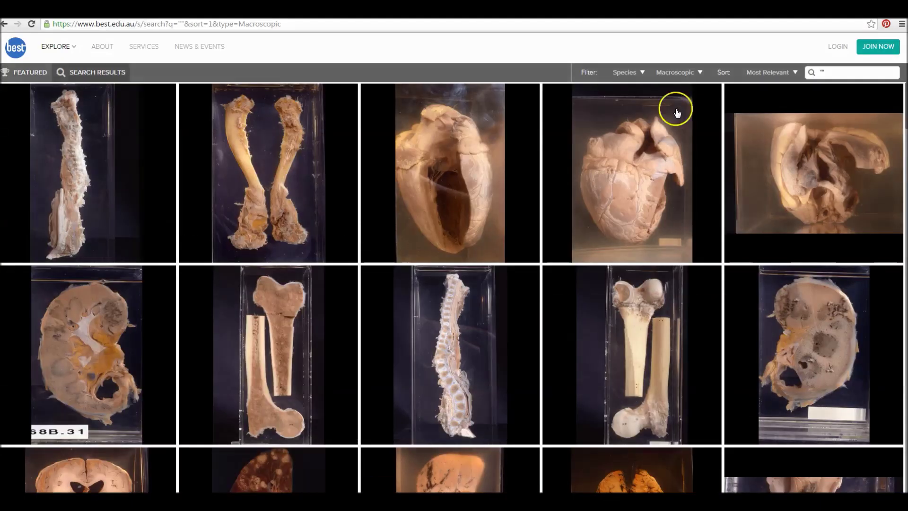
- Scroll through the featured and search-result slides
{"action": "scroll", "coordinate": [675, 107], "scroll_direction": "down", "scroll_amount": 8}
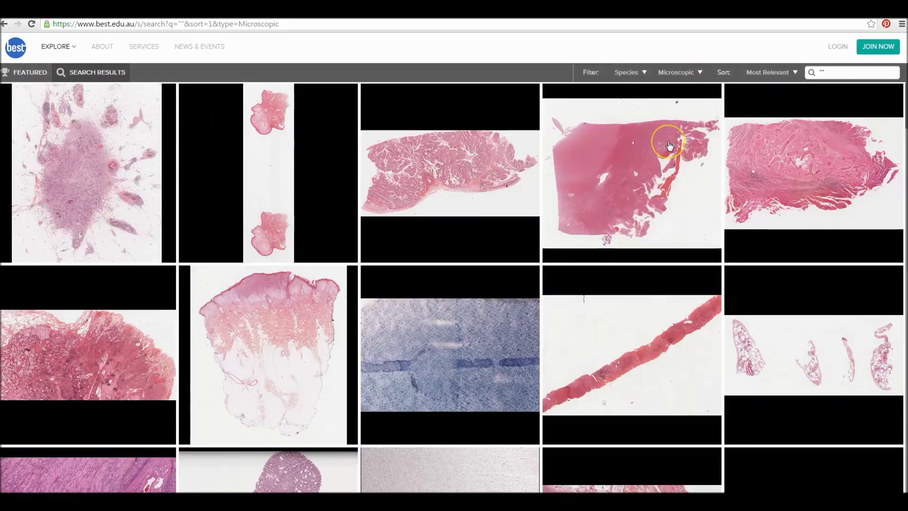
{"action": "scroll", "coordinate": [669, 144], "scroll_direction": "down", "scroll_amount": 10}
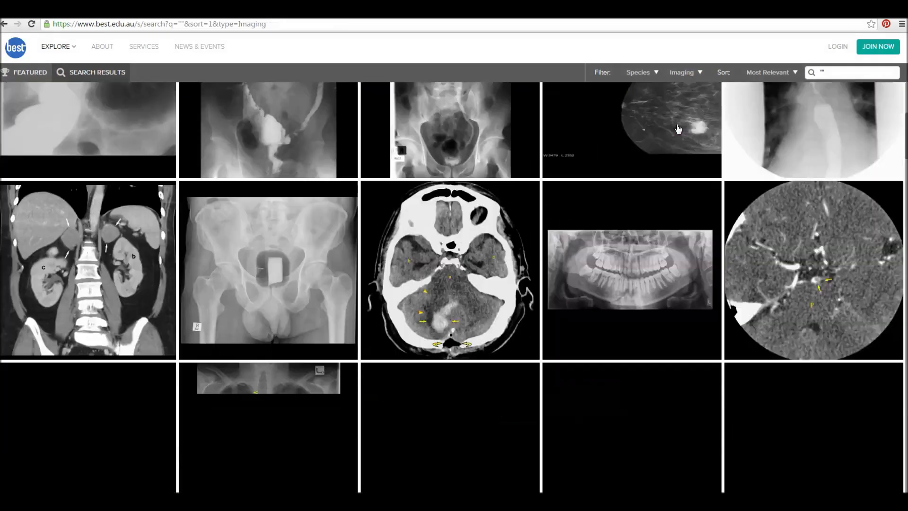
{"action": "scroll", "coordinate": [671, 142], "scroll_direction": "down", "scroll_amount": 4}
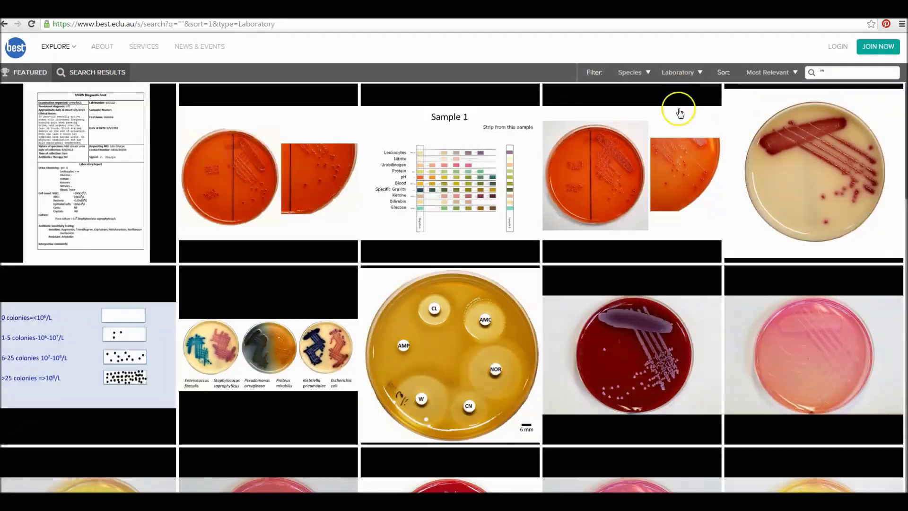
{"action": "scroll", "coordinate": [669, 155], "scroll_direction": "down", "scroll_amount": 3}
{"action": "scroll", "coordinate": [669, 154], "scroll_direction": "down", "scroll_amount": 8}
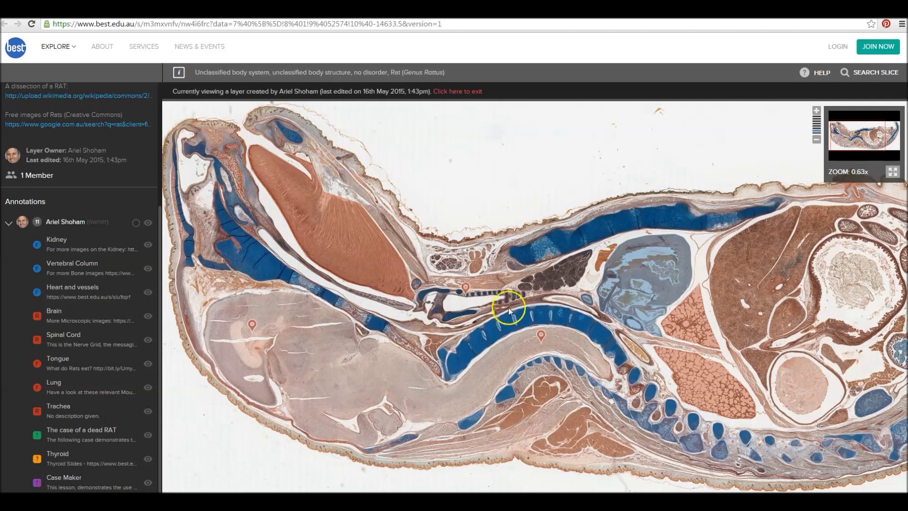
- View the Brain annotation's details, then sign in with the saved showcase account
{"action": "left_click", "coordinate": [84, 314]}
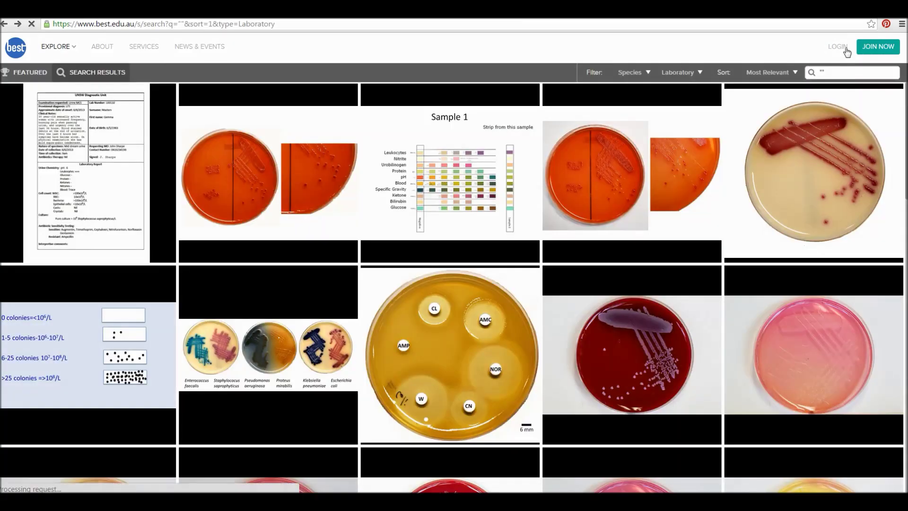
{"action": "left_click", "coordinate": [845, 50]}
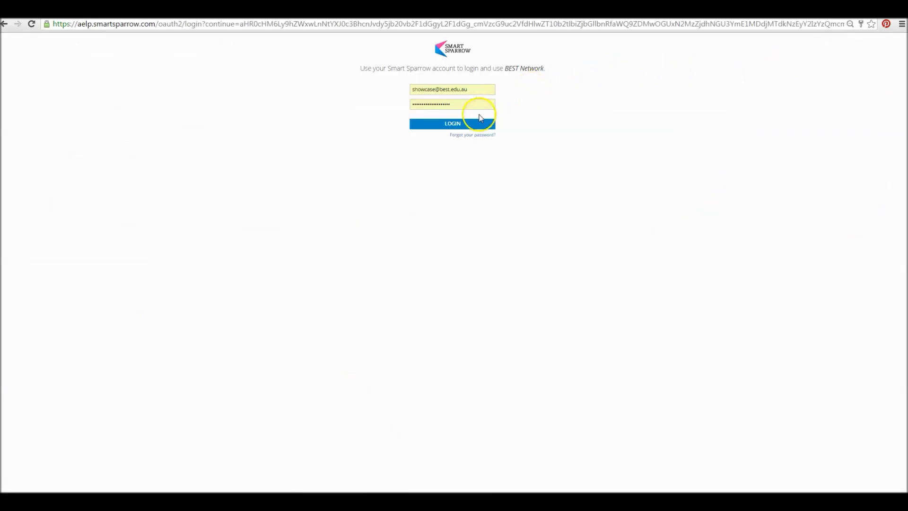
{"action": "left_click", "coordinate": [459, 126]}
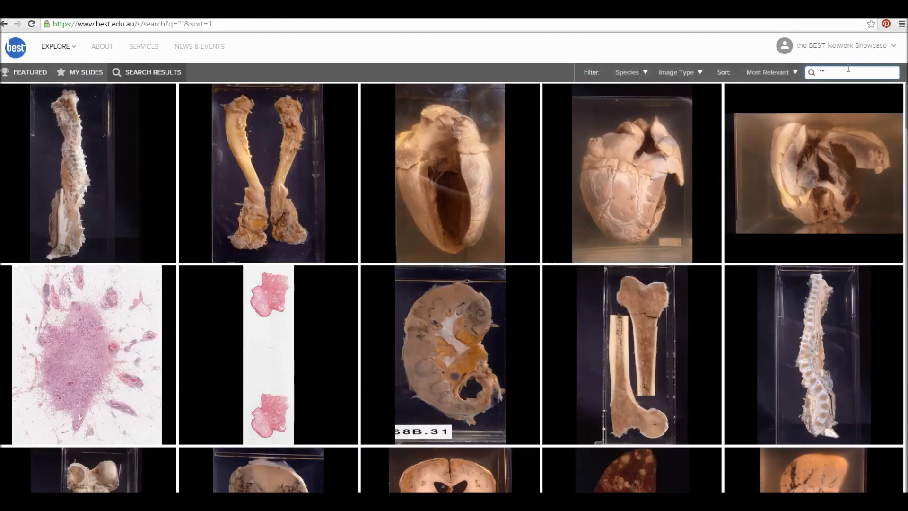
- Search for 'kidney' and filter the results to Microscopic images
{"action": "double_click", "coordinate": [811, 71]}
{"action": "key", "text": "Return"}
{"action": "left_click", "coordinate": [700, 73]}
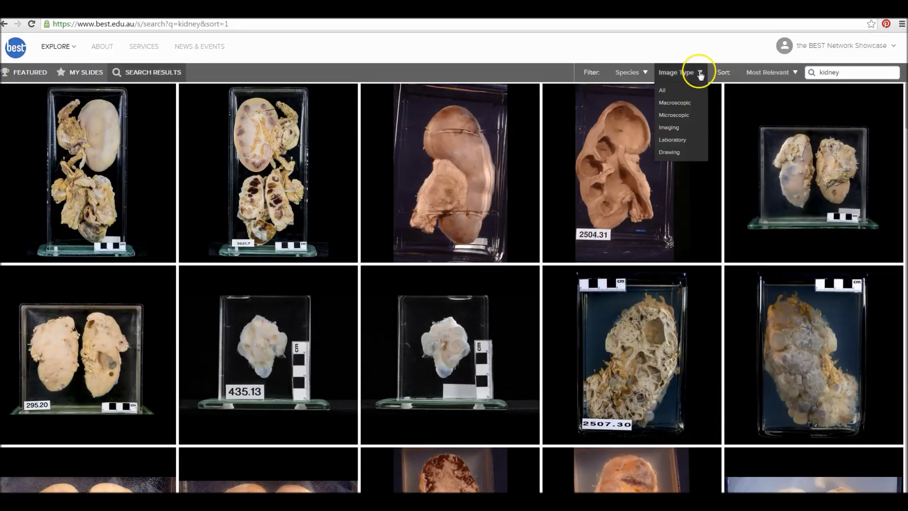
{"action": "left_click", "coordinate": [668, 115]}
- Open the brown-stained kidney section slide in the viewer
{"action": "scroll", "coordinate": [527, 223], "scroll_direction": "down", "scroll_amount": 15}
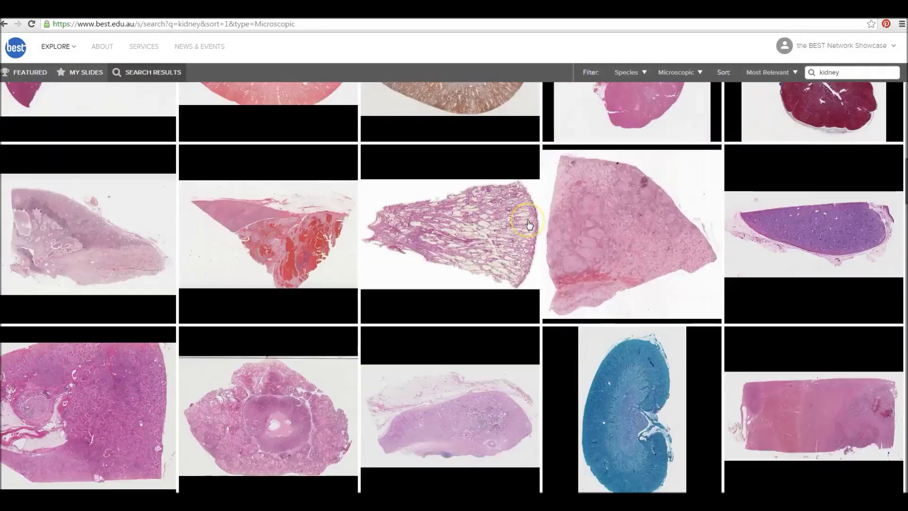
{"action": "scroll", "coordinate": [510, 241], "scroll_direction": "down", "scroll_amount": 5}
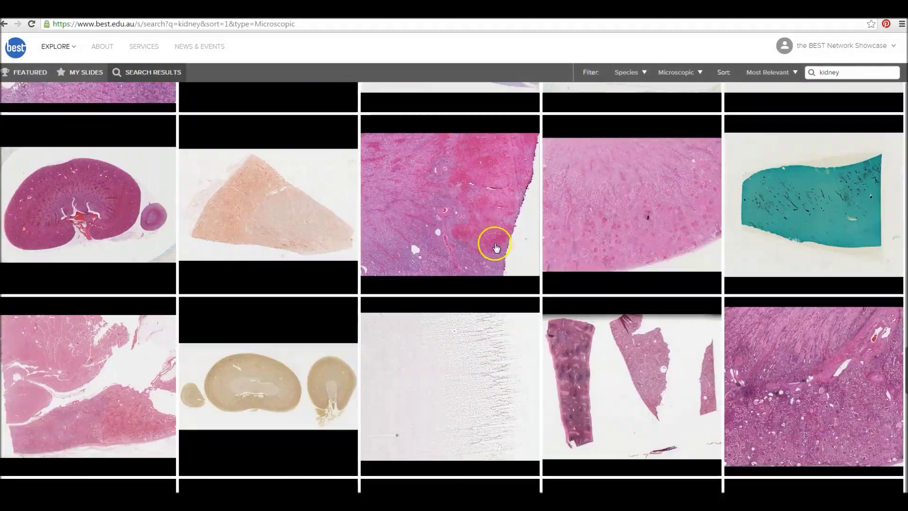
{"action": "left_click", "coordinate": [261, 374]}
{"action": "left_click", "coordinate": [764, 190]}
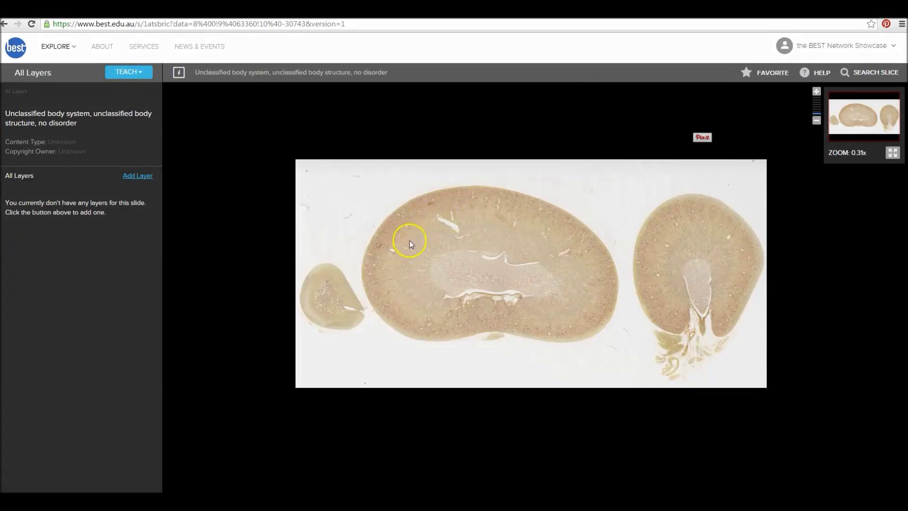
- Add a 'Kidney anatomy' layer describing how the kidney extracts waste and balances body fluids
{"action": "left_click", "coordinate": [136, 176]}
{"action": "scroll", "coordinate": [412, 196], "scroll_direction": "up", "scroll_amount": 8}
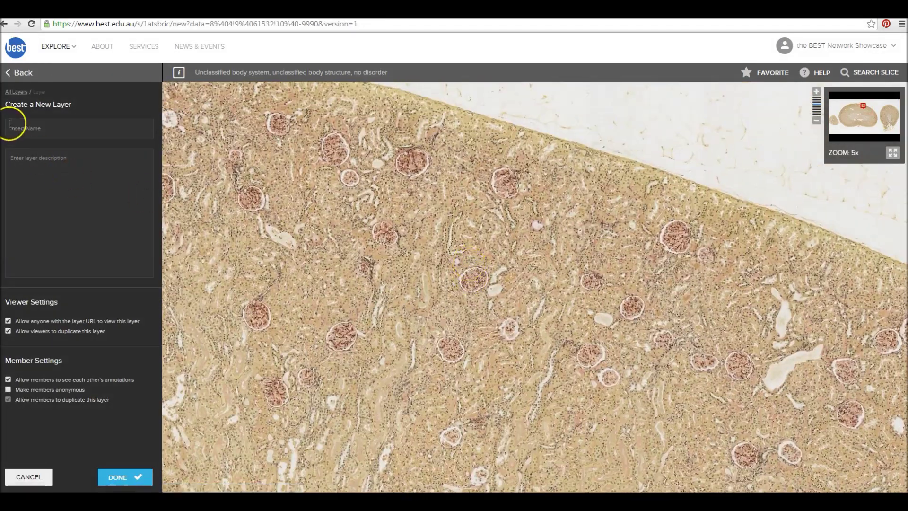
{"action": "left_click", "coordinate": [21, 126]}
{"action": "type", "text": "Kidney anatomy"}
{"action": "left_click", "coordinate": [45, 170]}
{"action": "type", "text": "The kidney's role is to extract waste from blood, balance body fluids etc"}
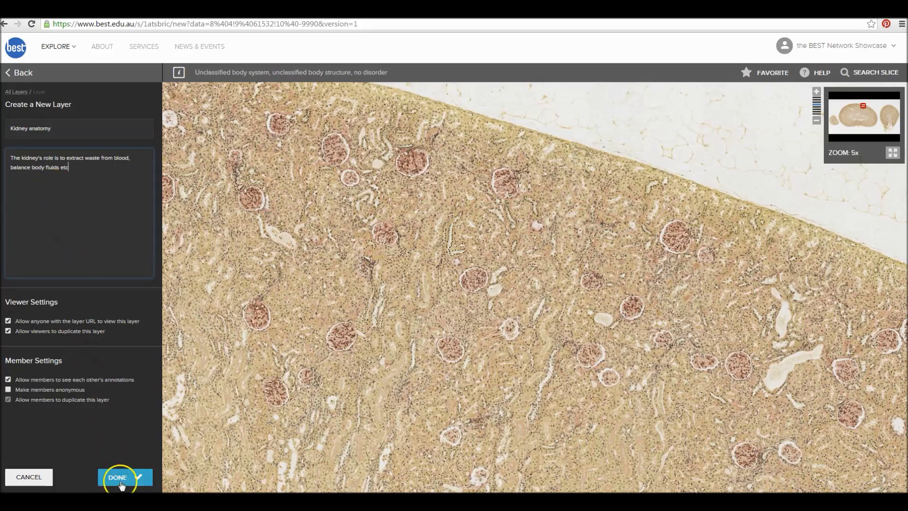
{"action": "left_click", "coordinate": [119, 477]}
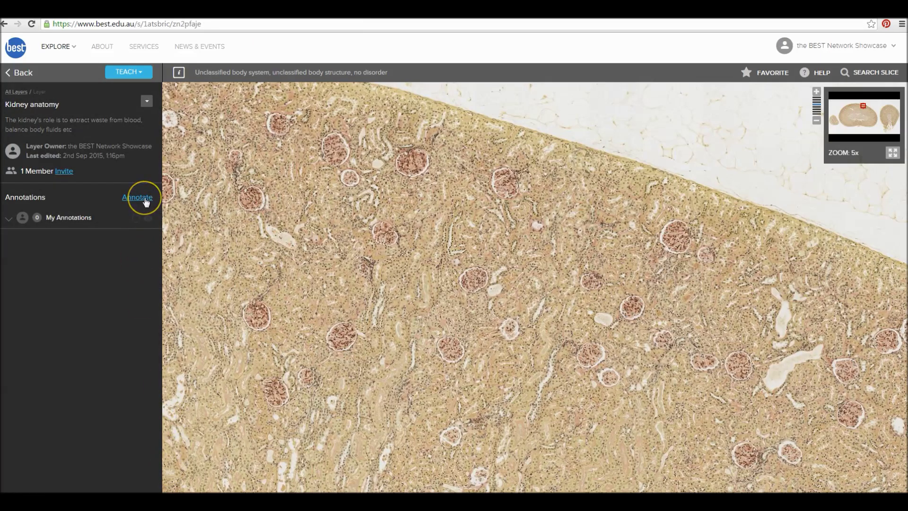
- Start a 'Glomerulus' annotation described as the nephron's capillary network, the first blood-filtering stage
{"action": "left_click", "coordinate": [137, 197]}
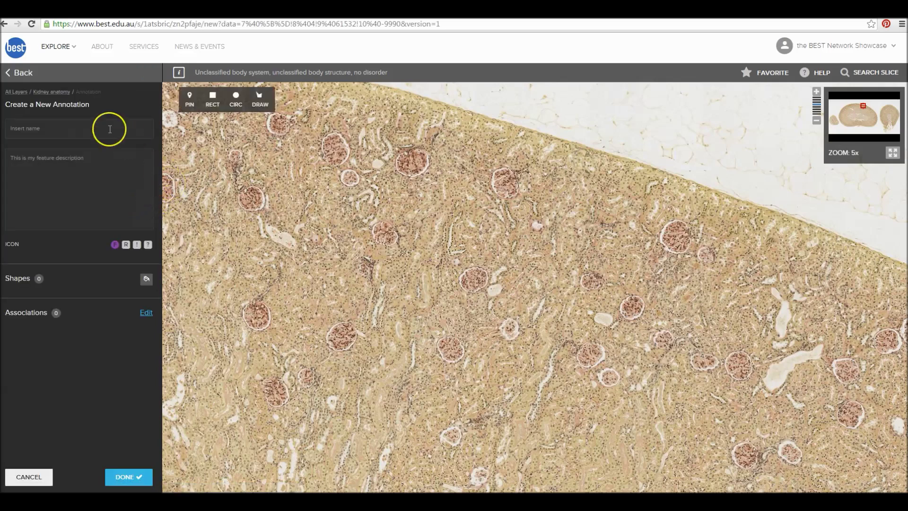
{"action": "left_click", "coordinate": [93, 127]}
{"action": "left_click", "coordinate": [56, 166]}
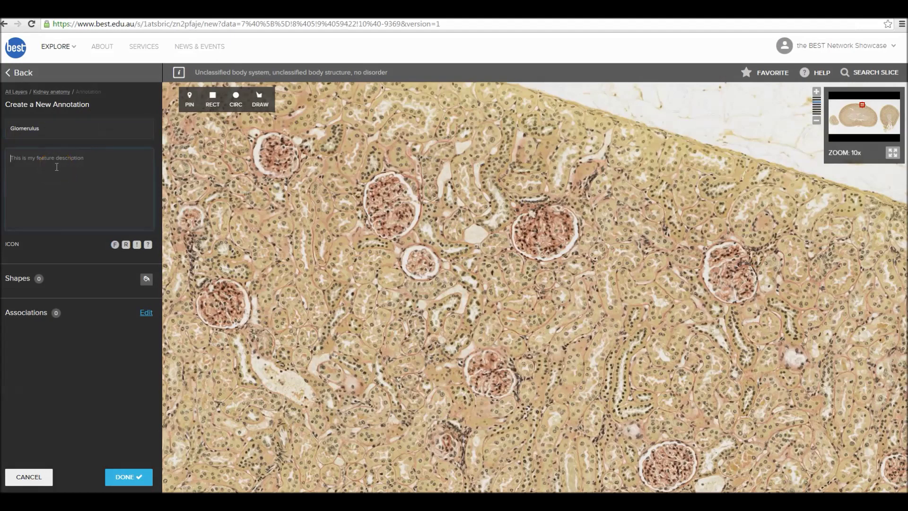
{"action": "type", "text": "A glomerulus is a network of capillaries located at the"}
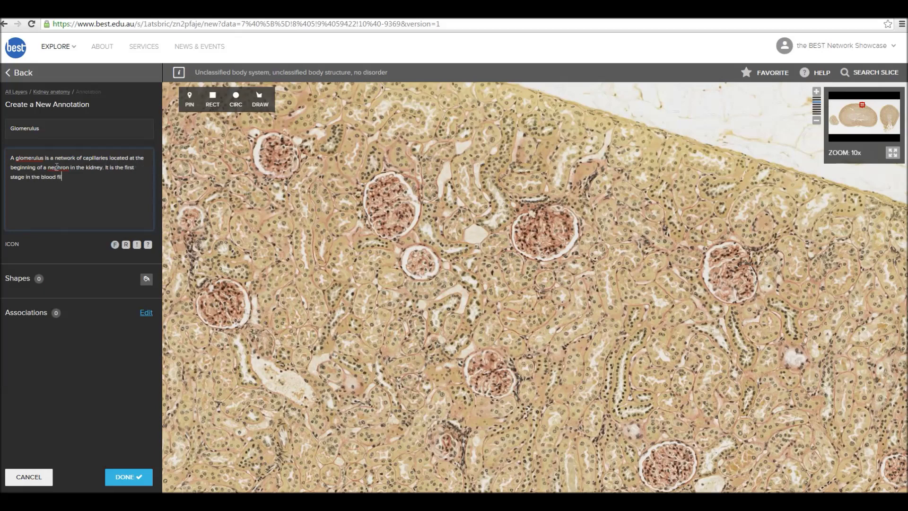
{"action": "type", "text": "."}
{"action": "left_click", "coordinate": [189, 101]}
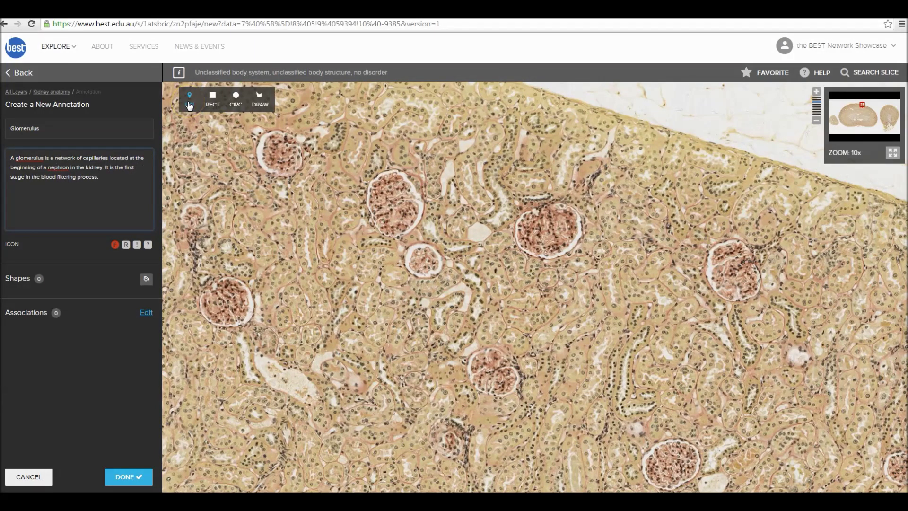
- Pin the annotation on a glomerulus and draw a circle around another glomerulus
{"action": "left_click", "coordinate": [277, 151]}
{"action": "left_click", "coordinate": [213, 106]}
{"action": "left_click", "coordinate": [233, 97]}
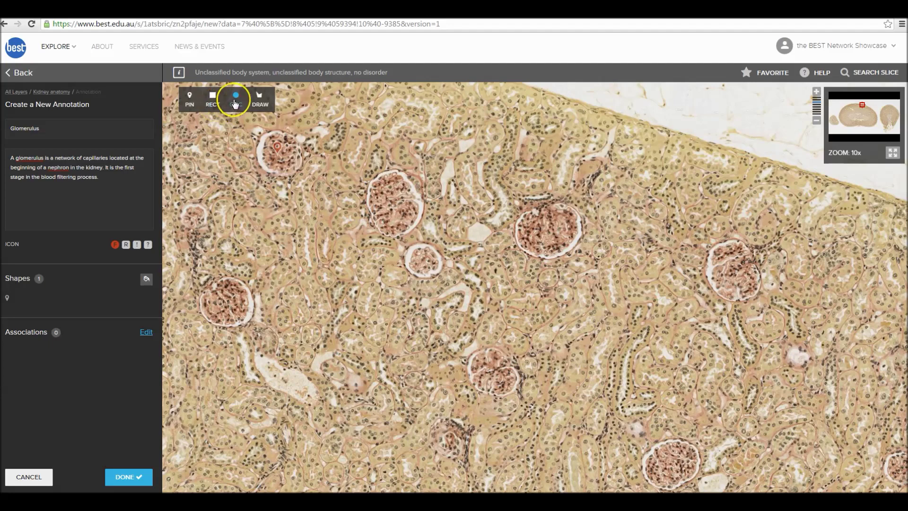
{"action": "mouse_move", "coordinate": [392, 204]}
{"action": "left_mouse_down"}
{"action": "mouse_move", "coordinate": [375, 180]}
{"action": "mouse_move", "coordinate": [416, 228]}
{"action": "left_mouse_up"}
- Trace freehand outlines around the middle and right glomeruli
{"action": "left_click", "coordinate": [260, 100]}
{"action": "left_click_drag", "start_coordinate": [541, 207], "coordinate": [528, 210]}
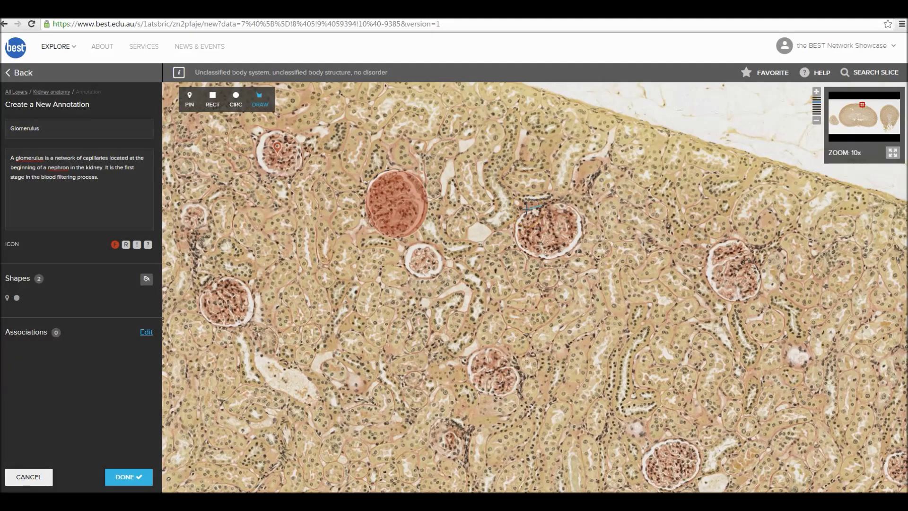
{"action": "mouse_move", "coordinate": [527, 209]}
{"action": "left_mouse_down"}
{"action": "mouse_move", "coordinate": [518, 241]}
{"action": "mouse_move", "coordinate": [532, 254]}
{"action": "mouse_move", "coordinate": [561, 253]}
{"action": "mouse_move", "coordinate": [584, 239]}
{"action": "mouse_move", "coordinate": [587, 220]}
{"action": "mouse_move", "coordinate": [564, 205]}
{"action": "left_mouse_up"}
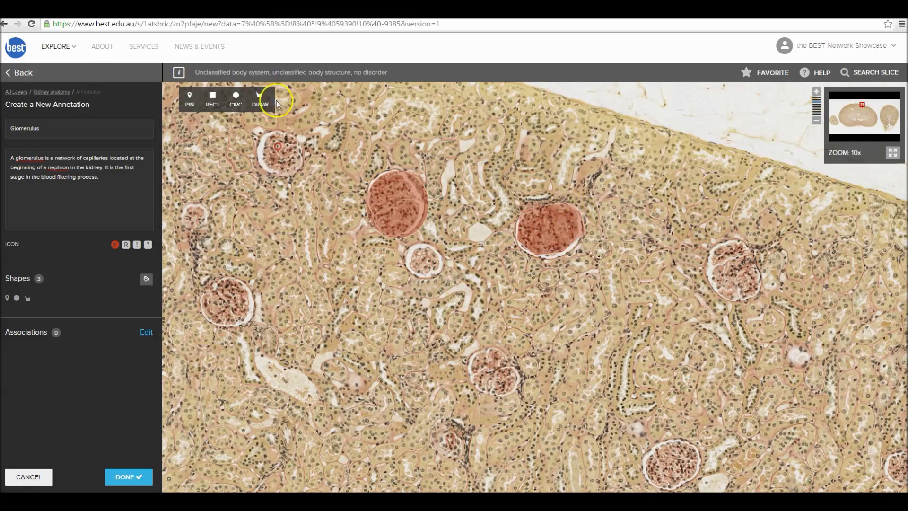
{"action": "left_click", "coordinate": [260, 103]}
{"action": "mouse_move", "coordinate": [726, 240]}
{"action": "left_mouse_down"}
{"action": "mouse_move", "coordinate": [711, 251]}
{"action": "mouse_move", "coordinate": [711, 288]}
{"action": "mouse_move", "coordinate": [741, 301]}
{"action": "mouse_move", "coordinate": [762, 280]}
{"action": "mouse_move", "coordinate": [761, 256]}
{"action": "mouse_move", "coordinate": [728, 241]}
{"action": "left_mouse_up"}
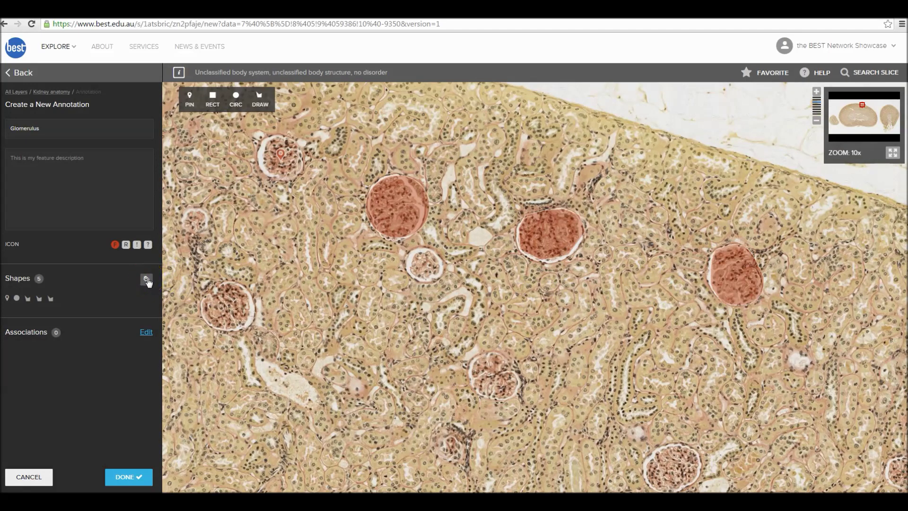
- Recolour the Glomerulus shapes green, save the annotation, and return to the Kidney anatomy layer
{"action": "left_click", "coordinate": [147, 280]}
{"action": "left_click", "coordinate": [164, 293]}
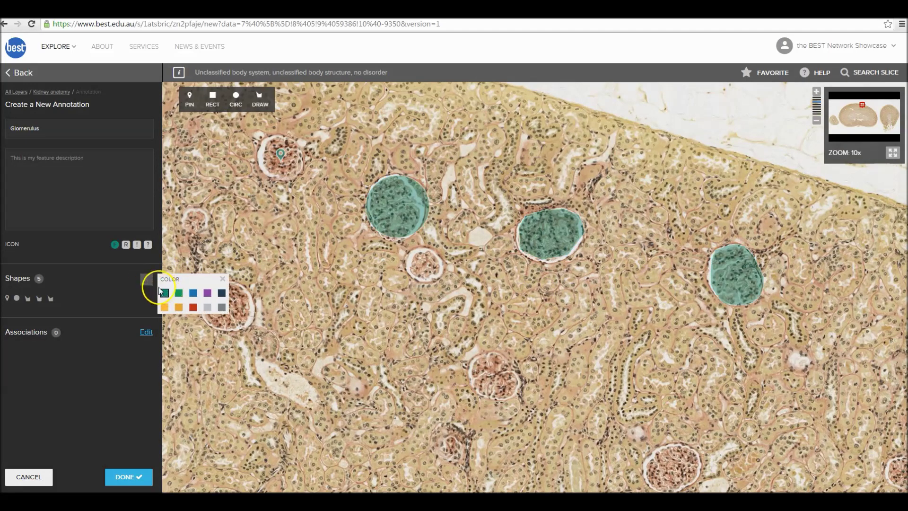
{"action": "left_click", "coordinate": [179, 293]}
{"action": "left_click", "coordinate": [126, 478]}
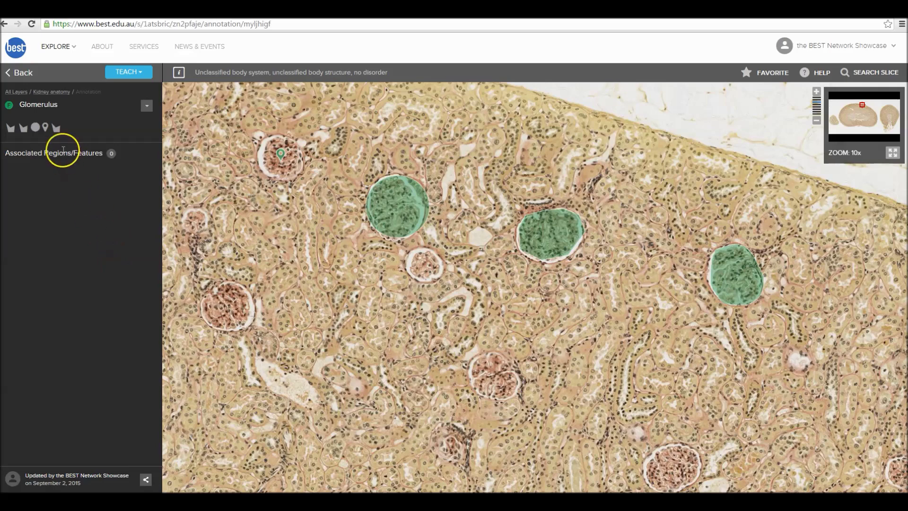
{"action": "left_click", "coordinate": [27, 73]}
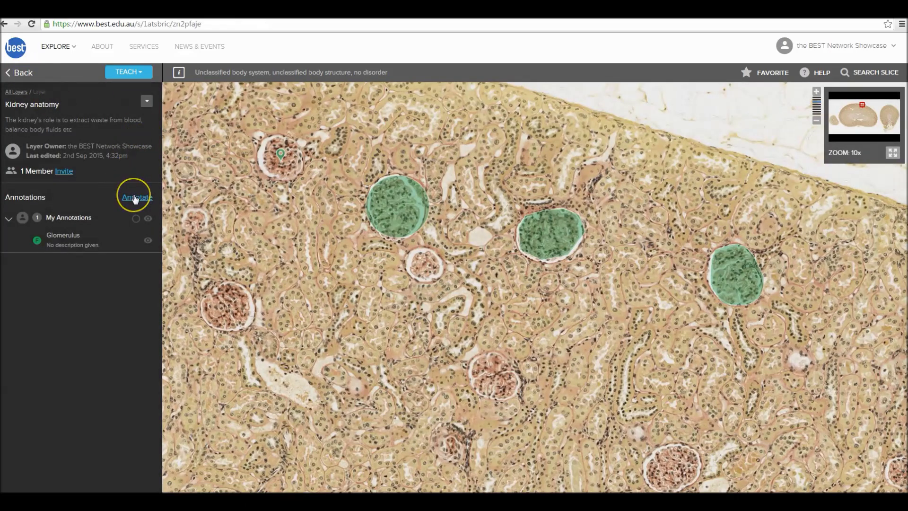
- Reopen the Glomerulus annotation for editing, check its glomerulus outlines, and save it
{"action": "left_click", "coordinate": [65, 236]}
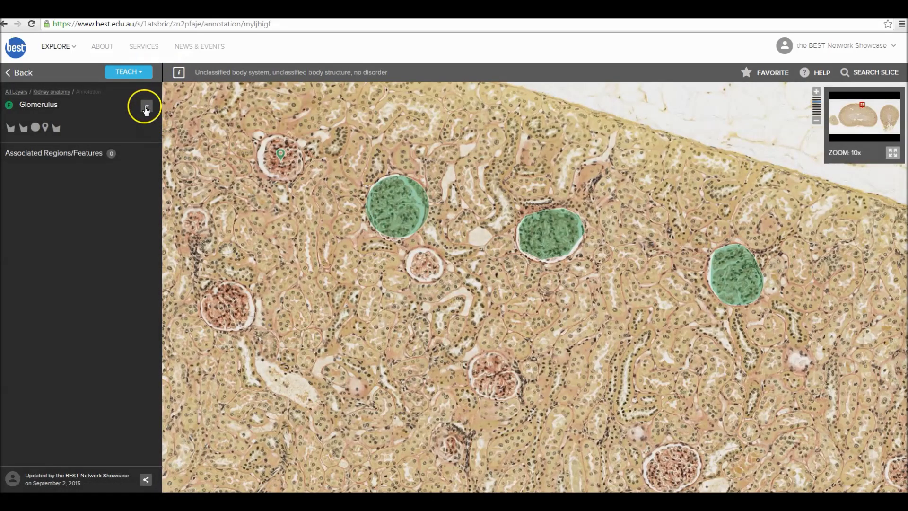
{"action": "left_click", "coordinate": [146, 109]}
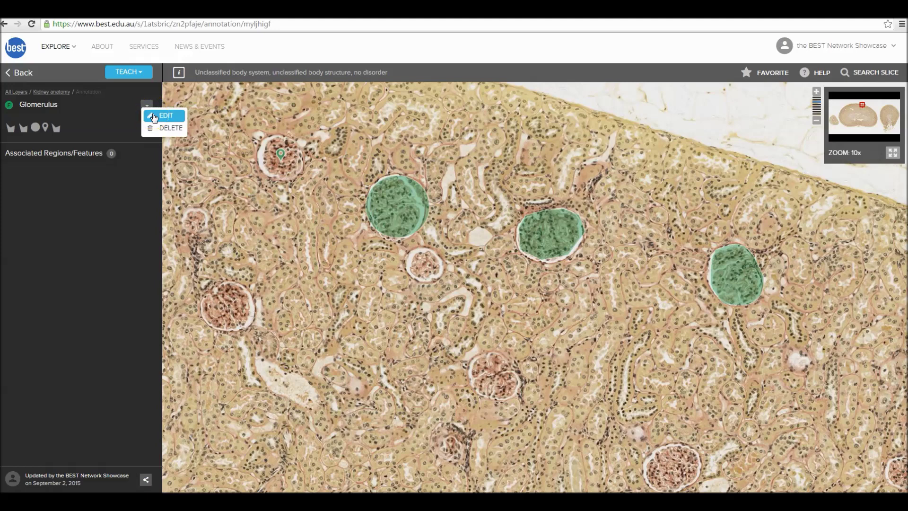
{"action": "left_click", "coordinate": [153, 116]}
{"action": "left_click", "coordinate": [412, 210]}
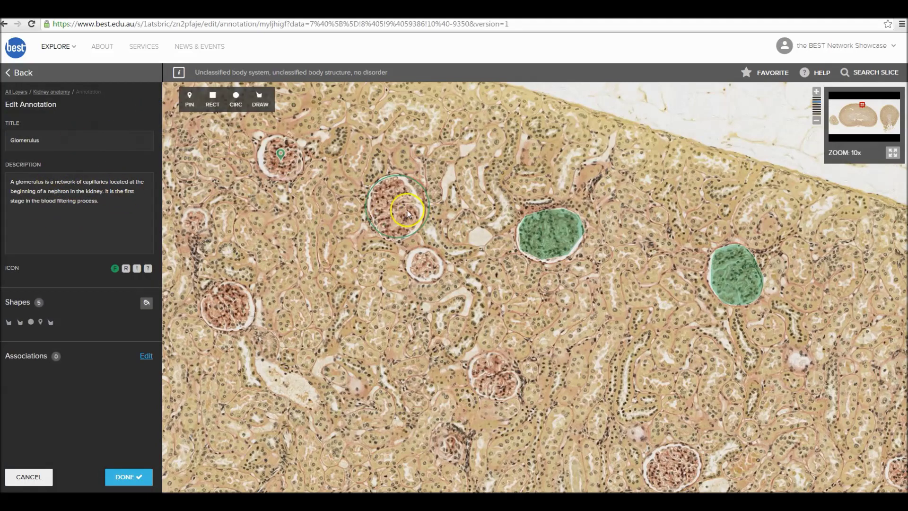
{"action": "left_click", "coordinate": [568, 232]}
{"action": "left_click", "coordinate": [551, 236]}
{"action": "left_click", "coordinate": [560, 214]}
{"action": "left_click", "coordinate": [563, 211]}
{"action": "left_click", "coordinate": [564, 211]}
{"action": "left_click", "coordinate": [564, 211]}
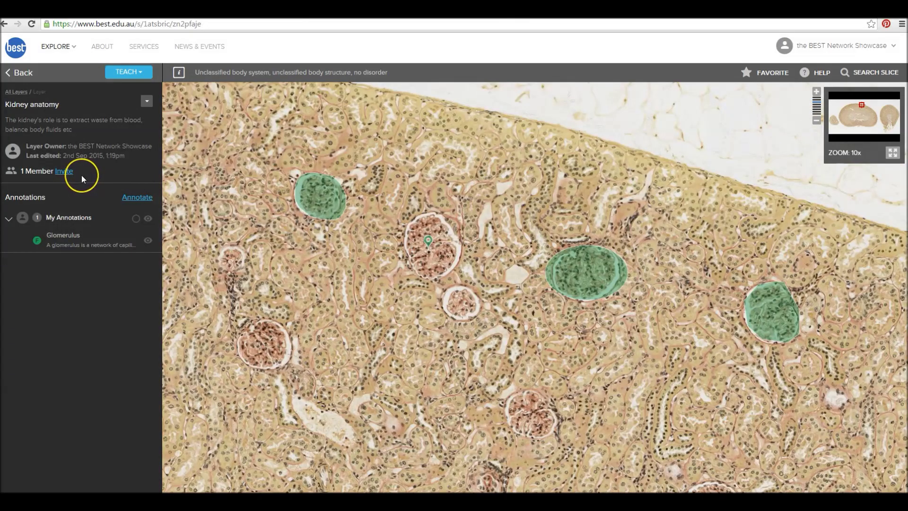
- Open the Kidney anatomy layer's member invitation and select its invite link
{"action": "left_click", "coordinate": [64, 171]}
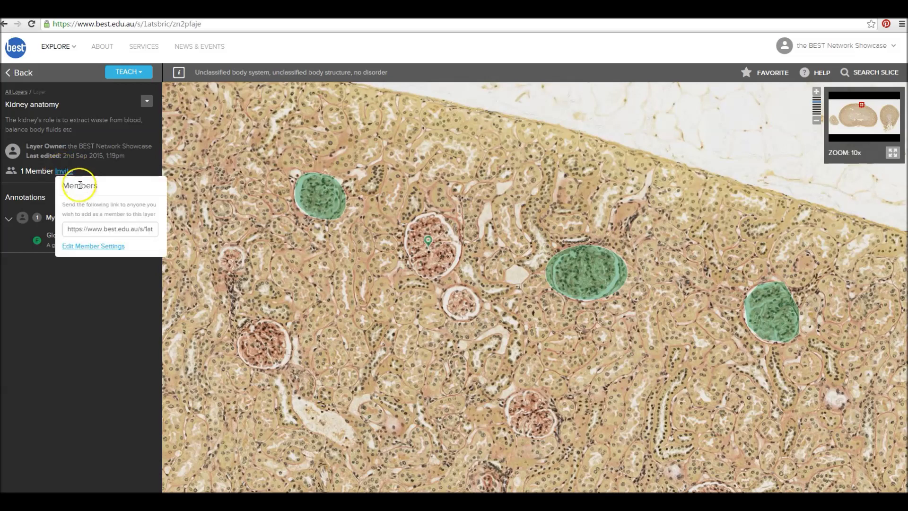
{"action": "left_click", "coordinate": [101, 230]}
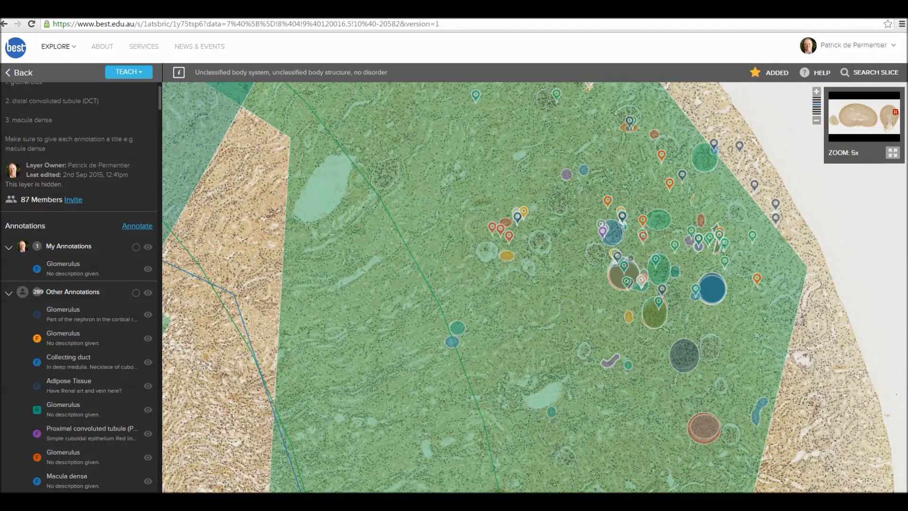
- Scroll the shared class layer's annotations and view one circled Glomerulus annotation
{"action": "scroll", "coordinate": [101, 327], "scroll_direction": "down", "scroll_amount": 7}
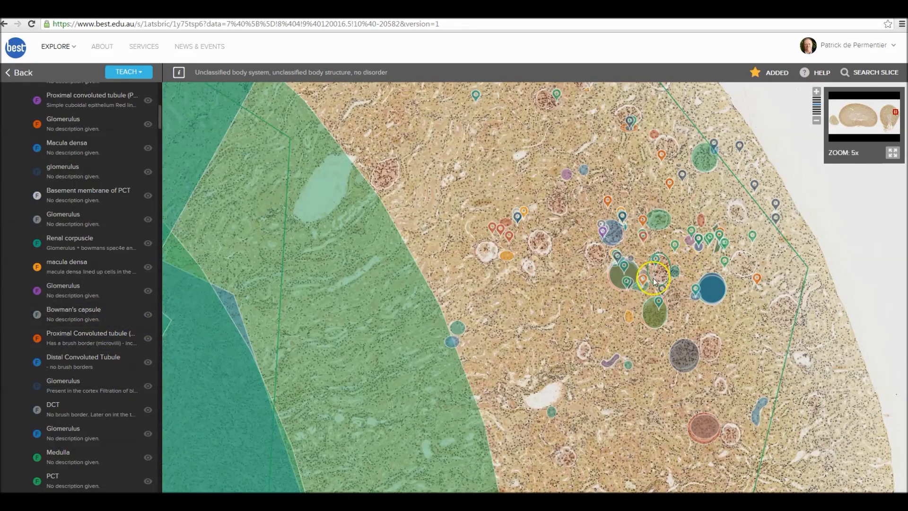
{"action": "left_click", "coordinate": [658, 279]}
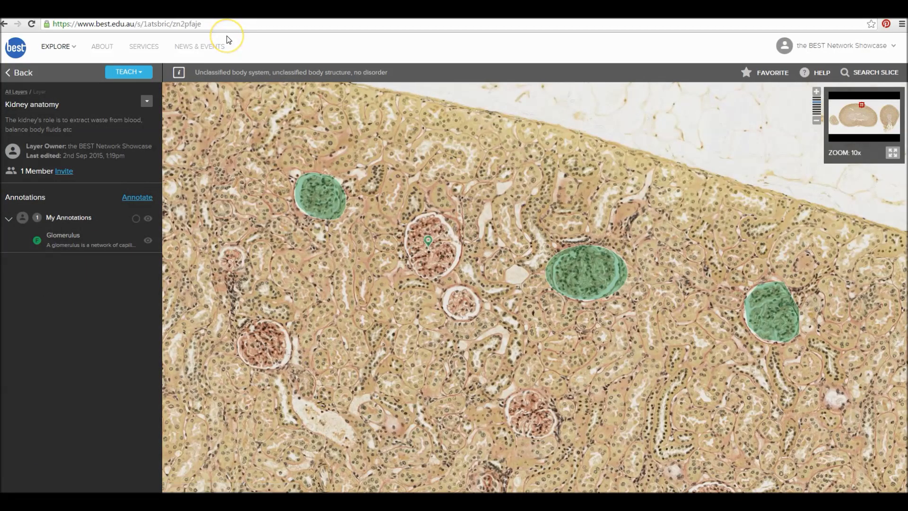
- Select the page address and the Glomerulus annotation's share link, then open the sign-up form
{"action": "left_click", "coordinate": [220, 23]}
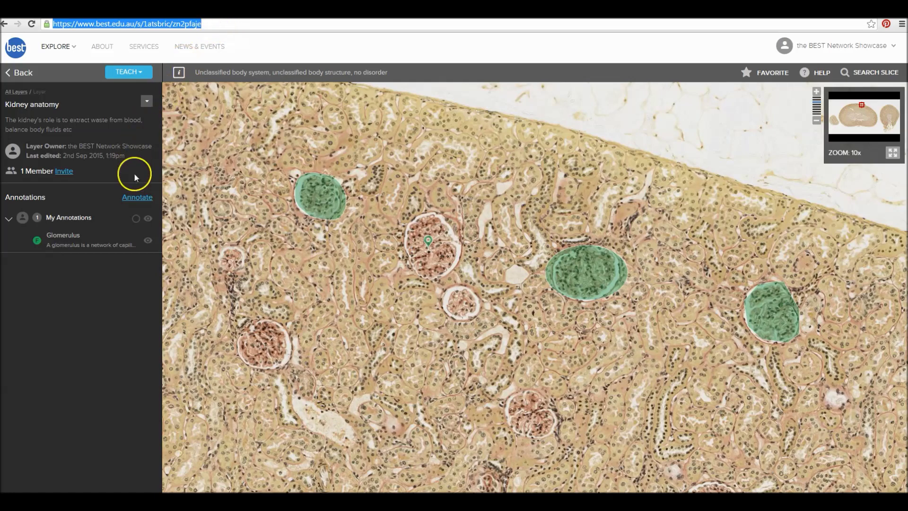
{"action": "left_click", "coordinate": [95, 239]}
{"action": "left_click", "coordinate": [146, 480]}
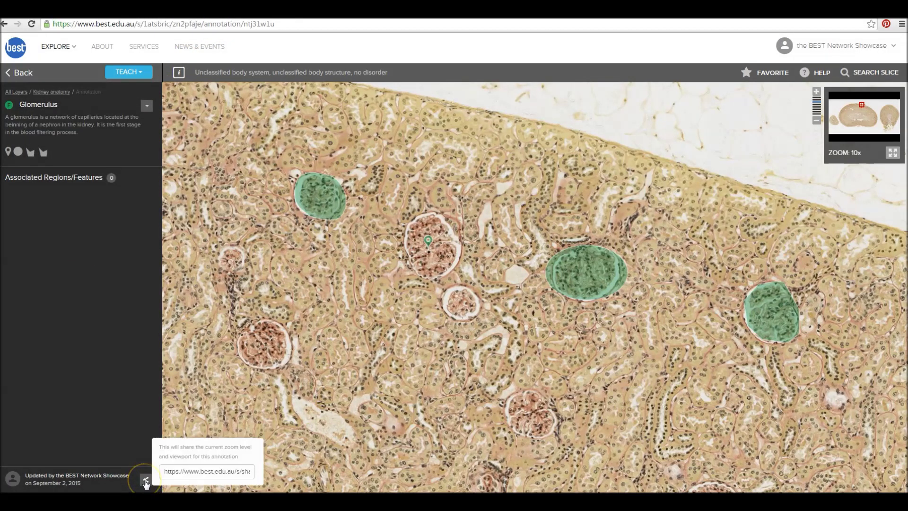
{"action": "left_click", "coordinate": [196, 474]}
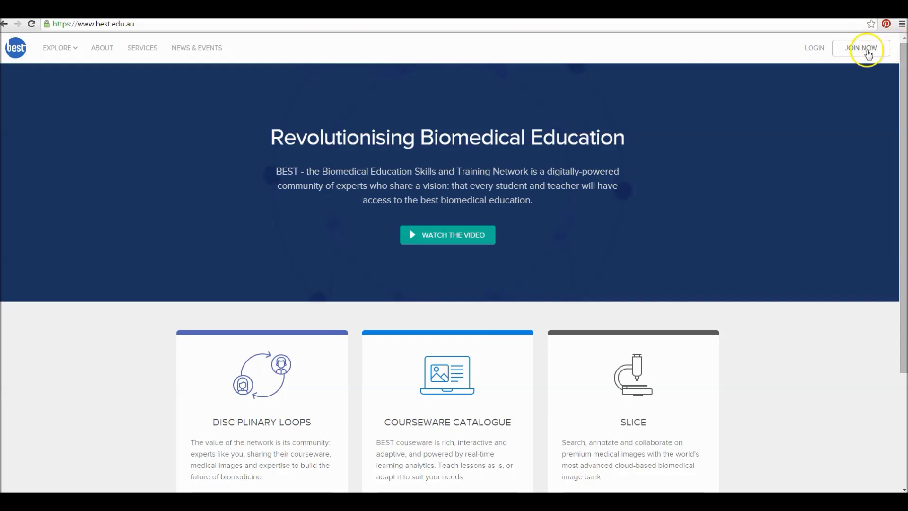
{"action": "left_click", "coordinate": [873, 53]}
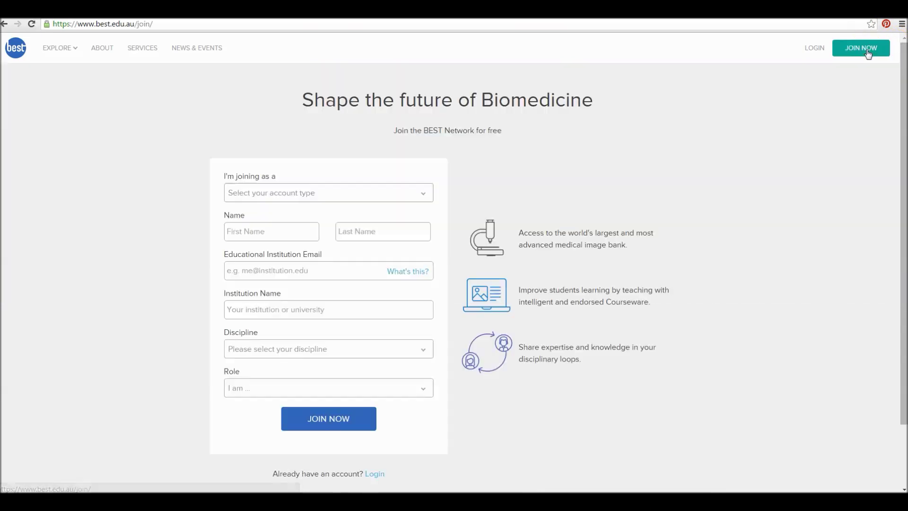